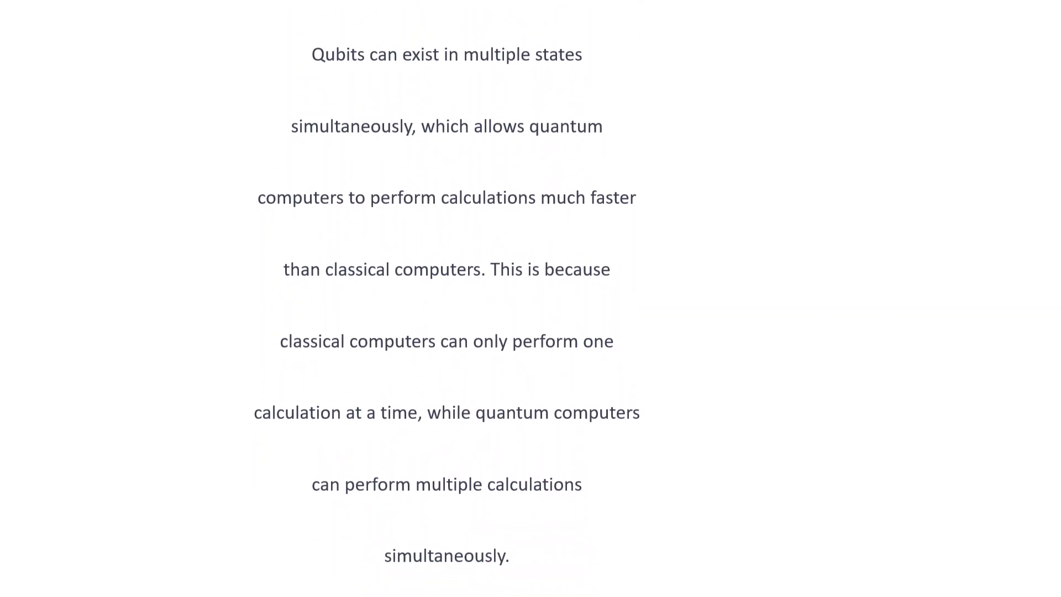
Exit the slide show preview and return to editing view
key("Escape")
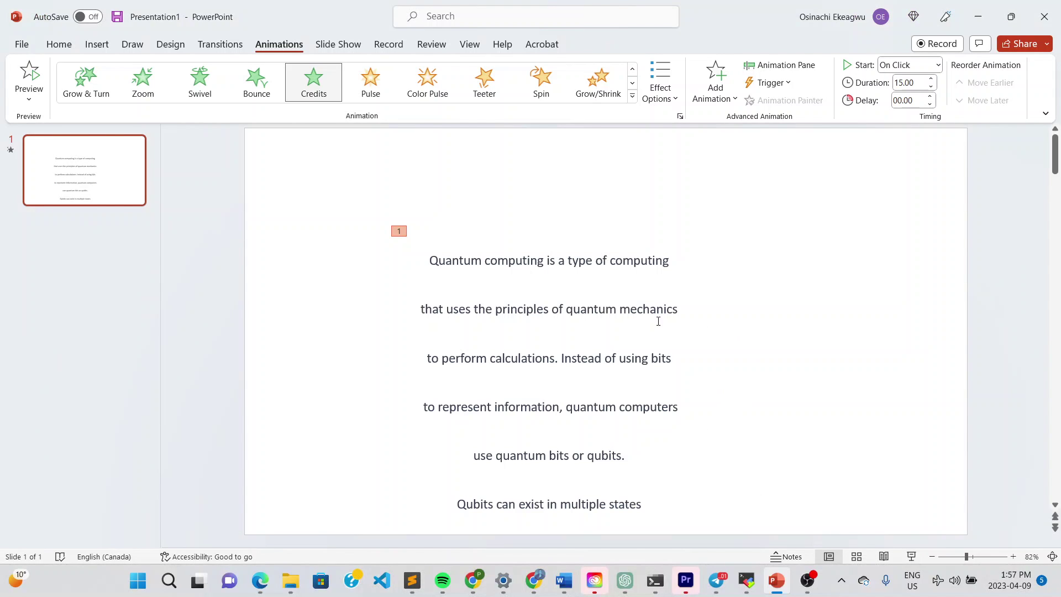
Select the existing quantum computing text box and delete it, leaving the slide blank
left_click(57, 46)
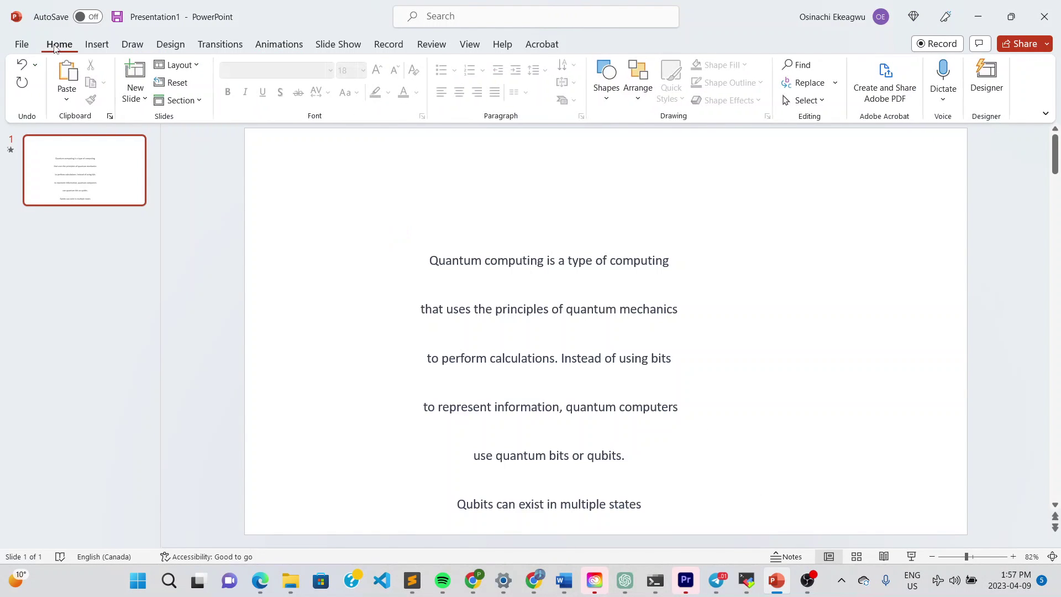
left_click(90, 168)
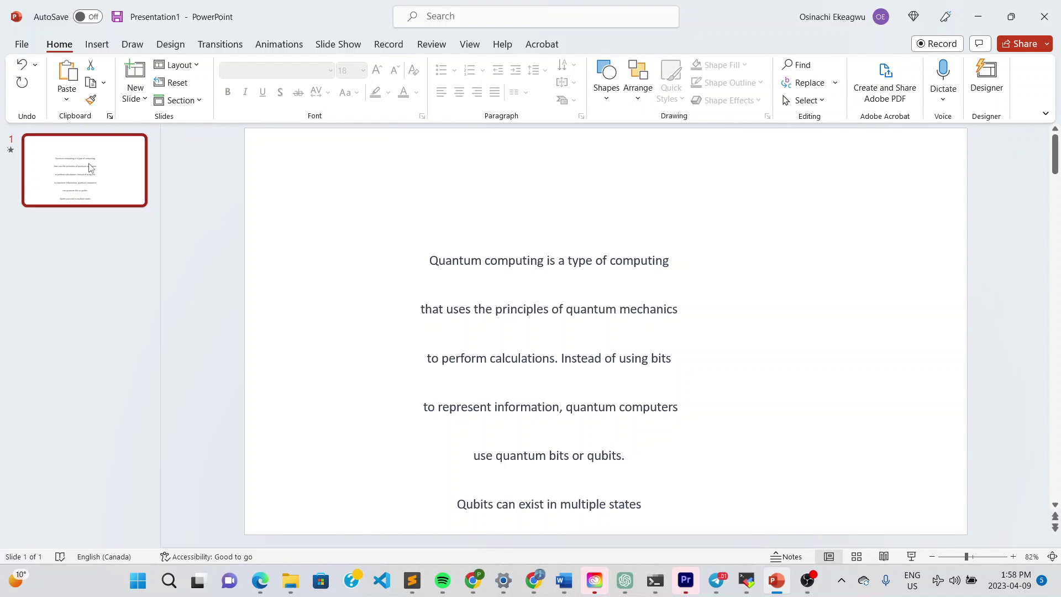
left_click(479, 310)
left_click(436, 221)
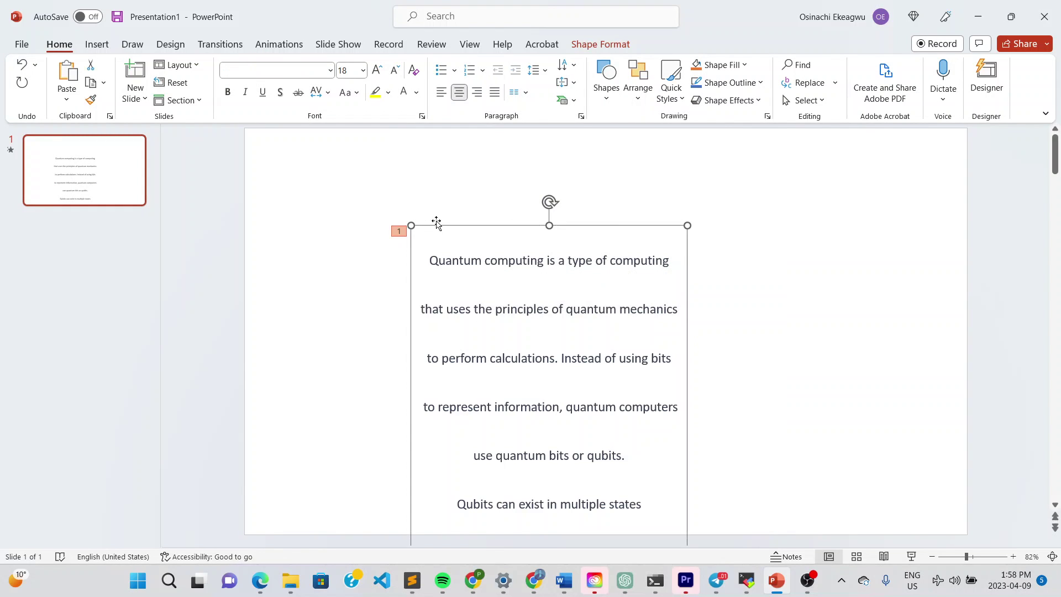
key("Delete")
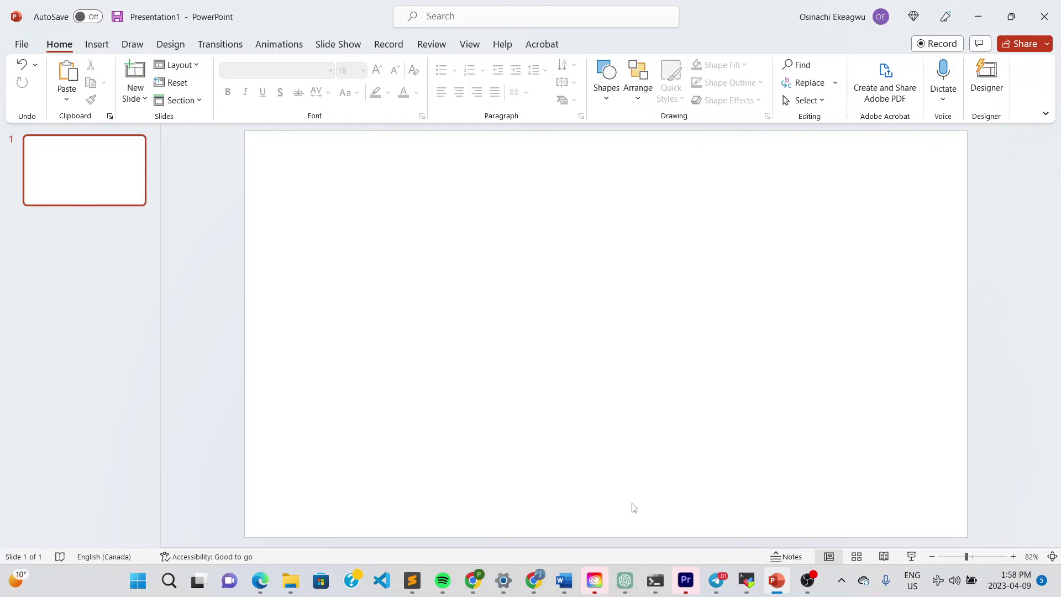
left_click(623, 581)
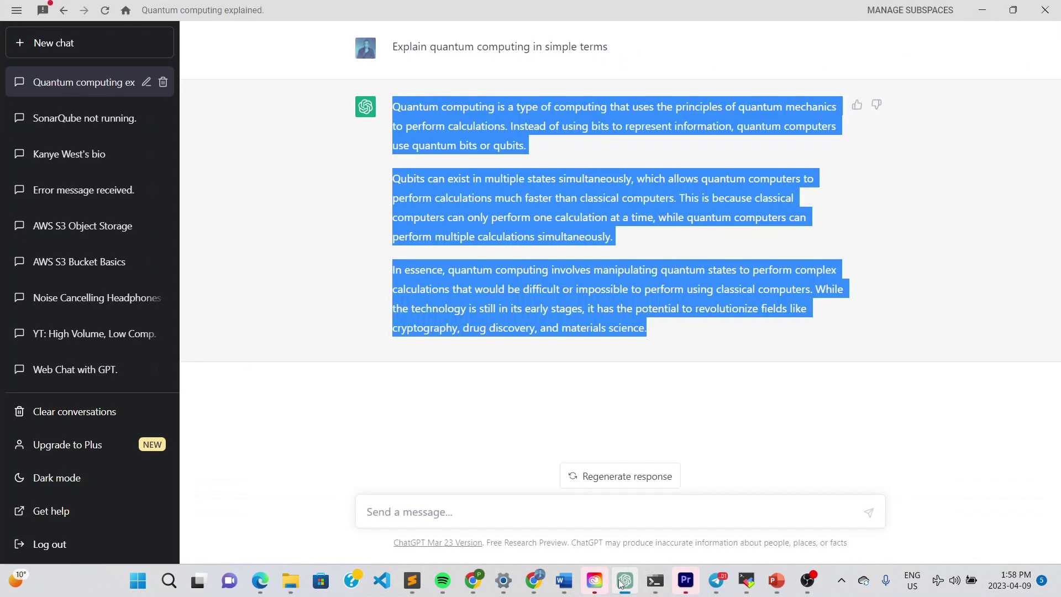
Select ChatGPT's full three-paragraph quantum computing answer for copying, then minimize ChatGPT
left_click(521, 313)
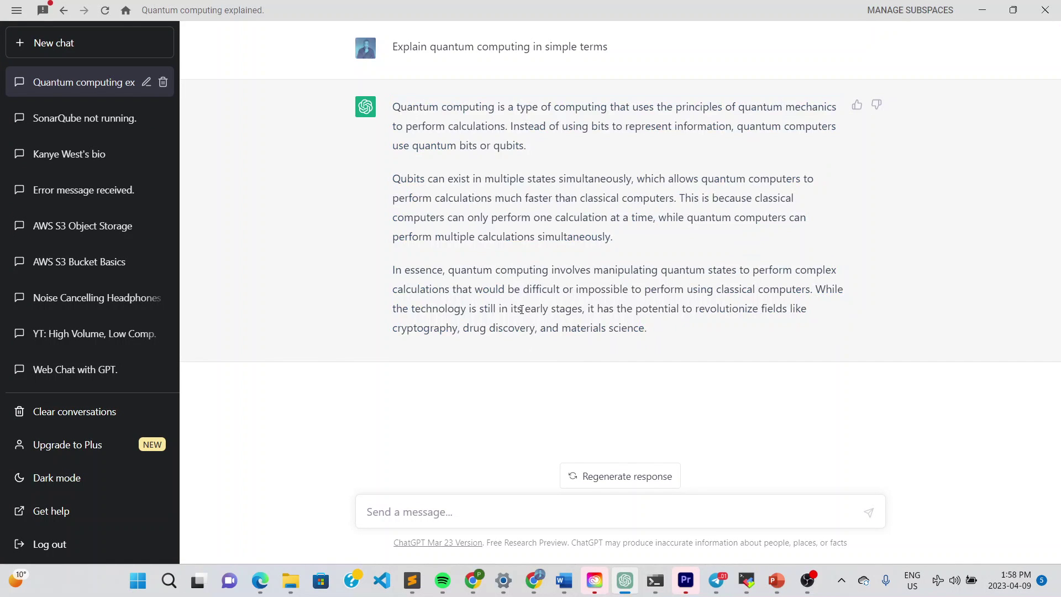
left_click_drag(654, 343, 381, 108)
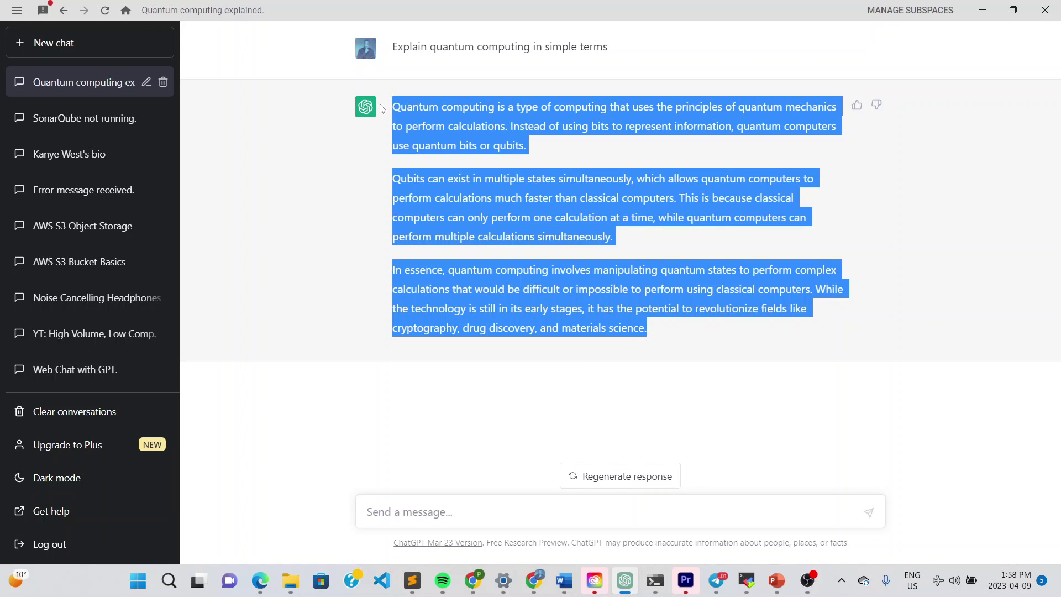
left_click(983, 10)
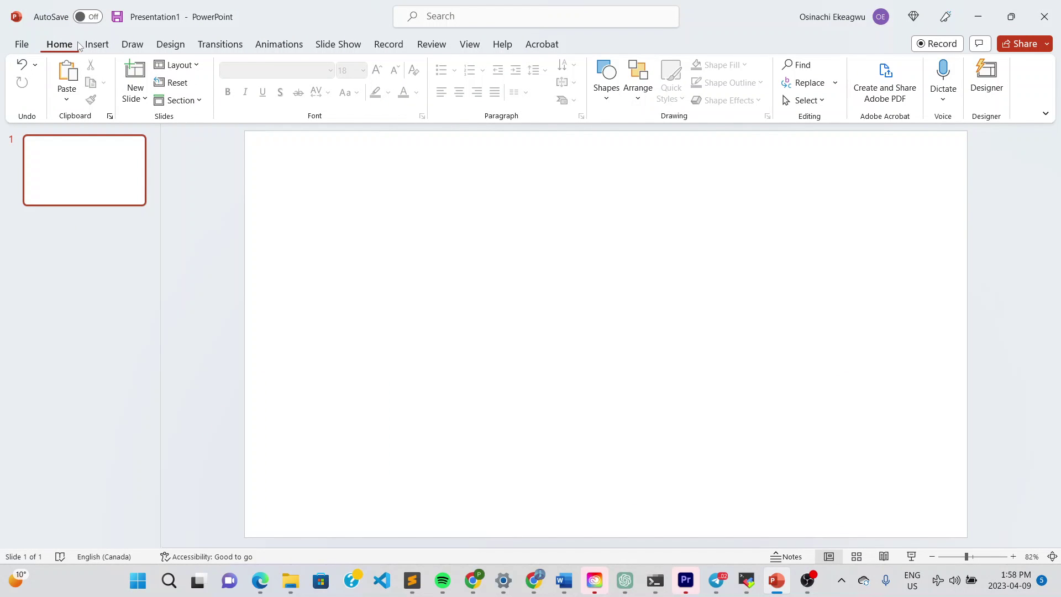
Draw a new text box near the slide centre and place the cursor inside it
left_click(97, 46)
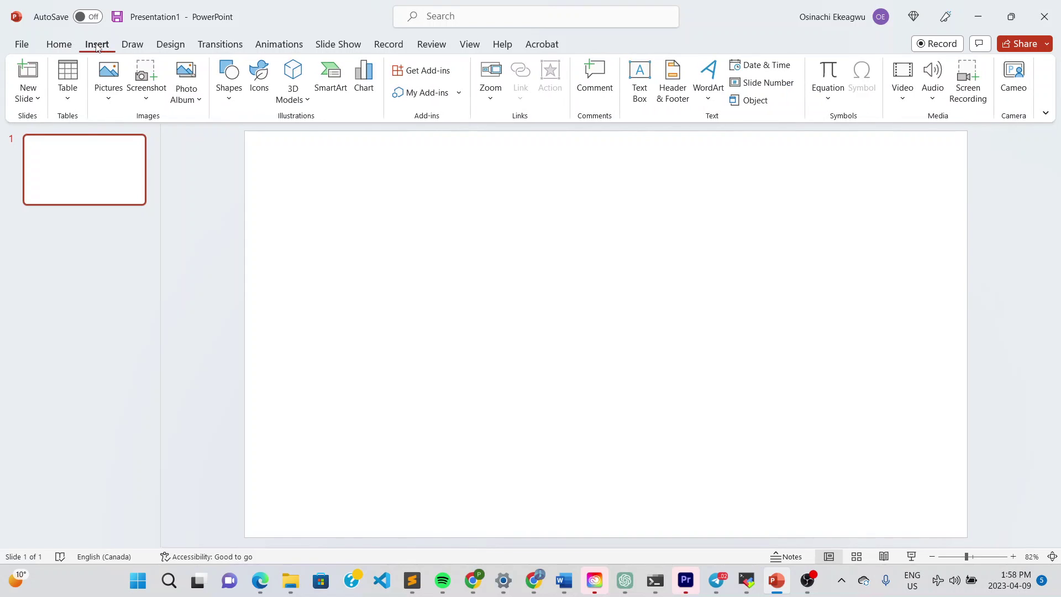
left_click(641, 88)
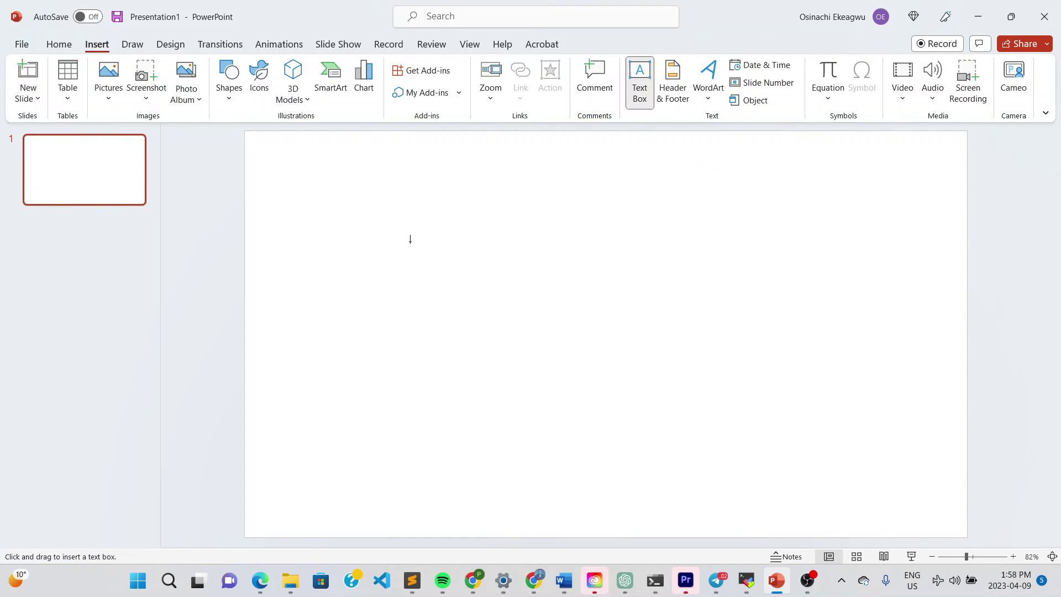
mouse_move(408, 230)
left_mouse_down()
mouse_move(676, 495)
mouse_move(671, 510)
left_mouse_up()
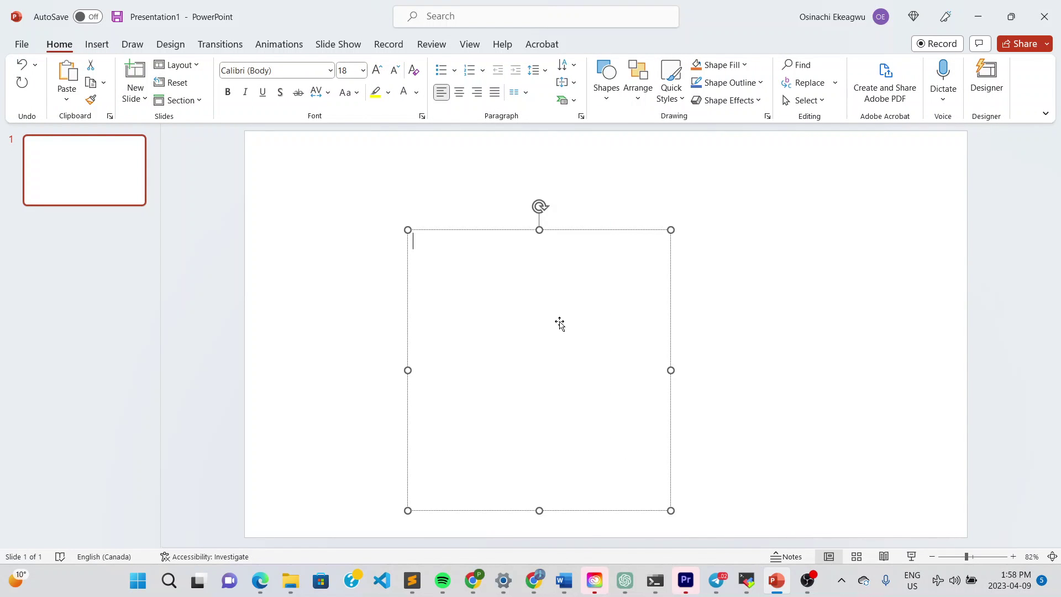
left_click(550, 302)
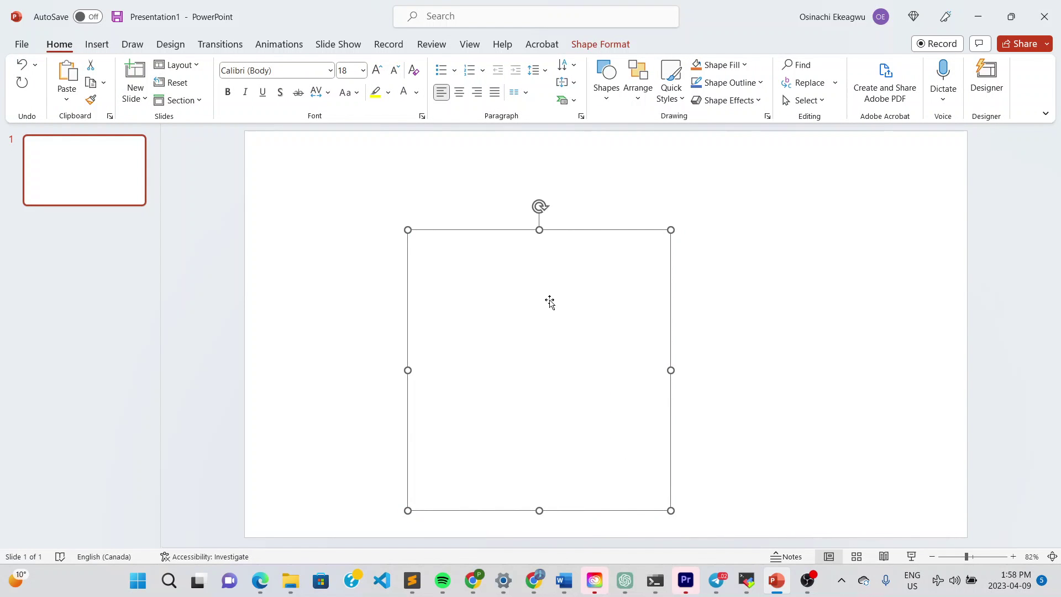
left_click(550, 301)
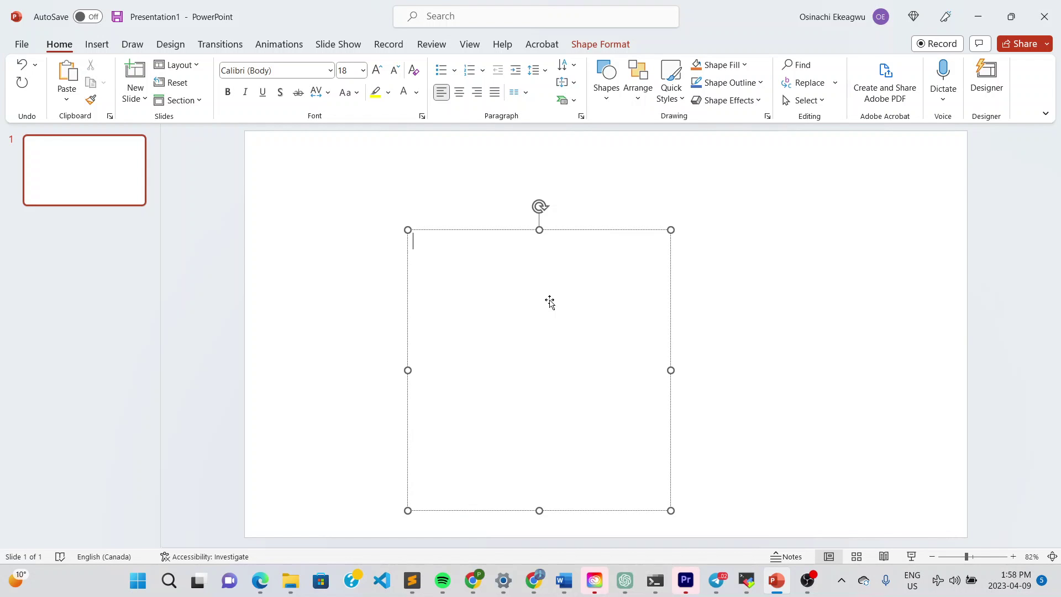
Paste the quantum computing answer twice as separate paragraphs, then select all the text
key("ctrl+v")
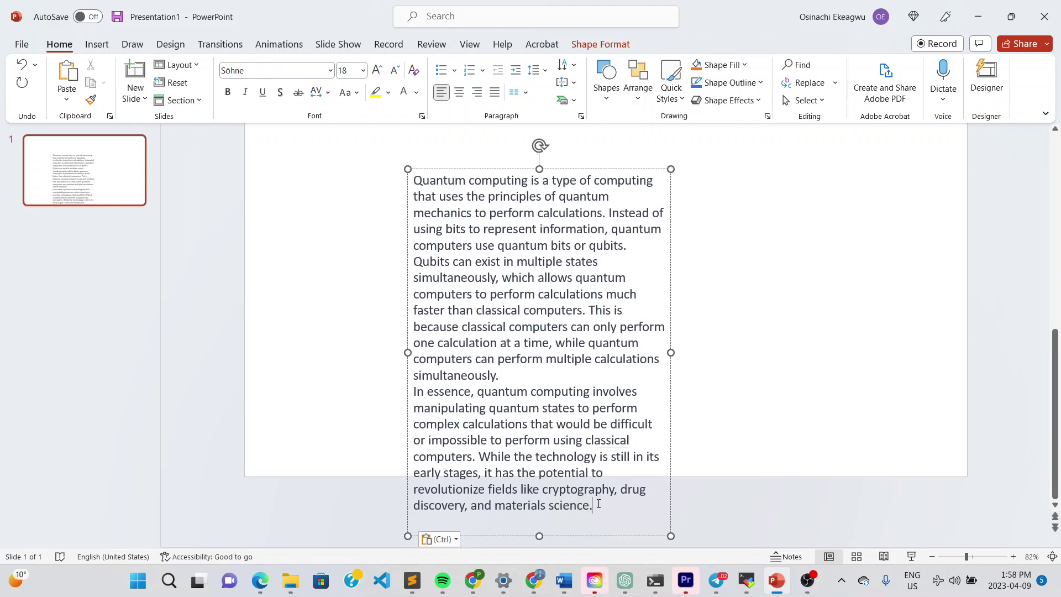
key("ctrl+a")
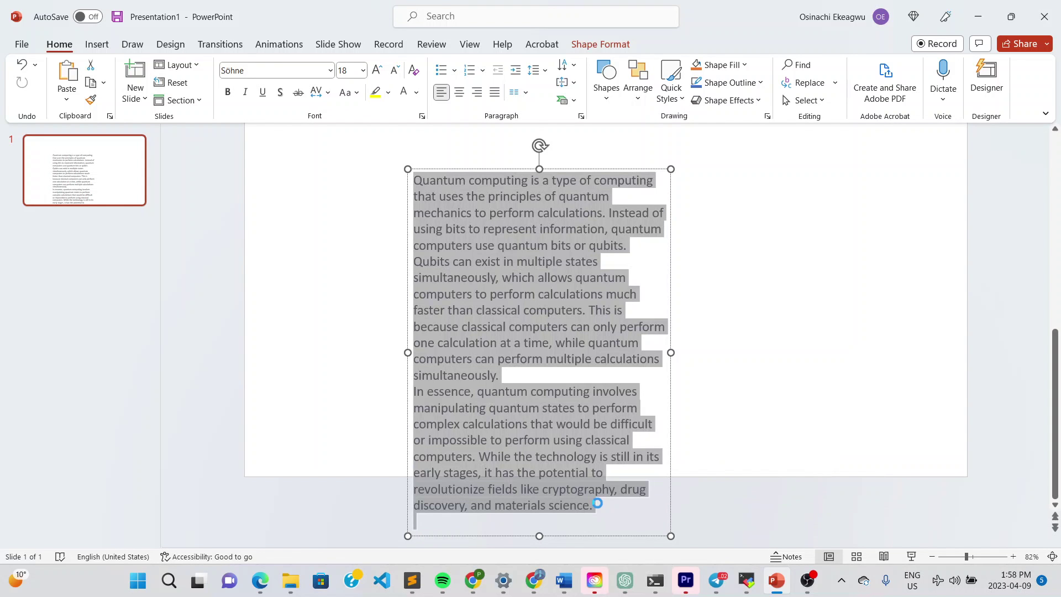
left_click(597, 504)
key("Return")
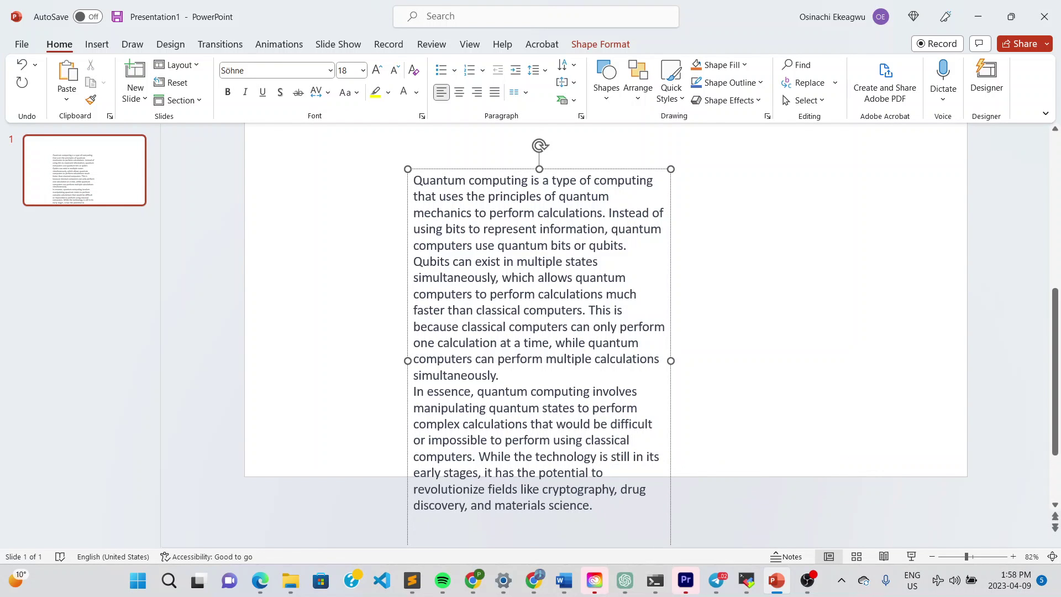
key("ctrl+v")
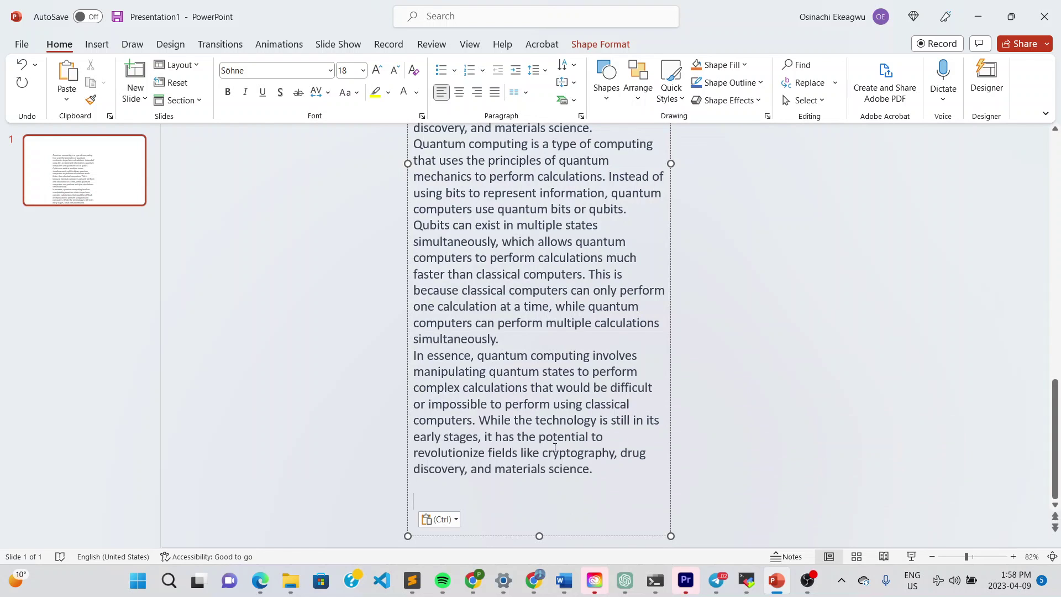
key("ctrl+a")
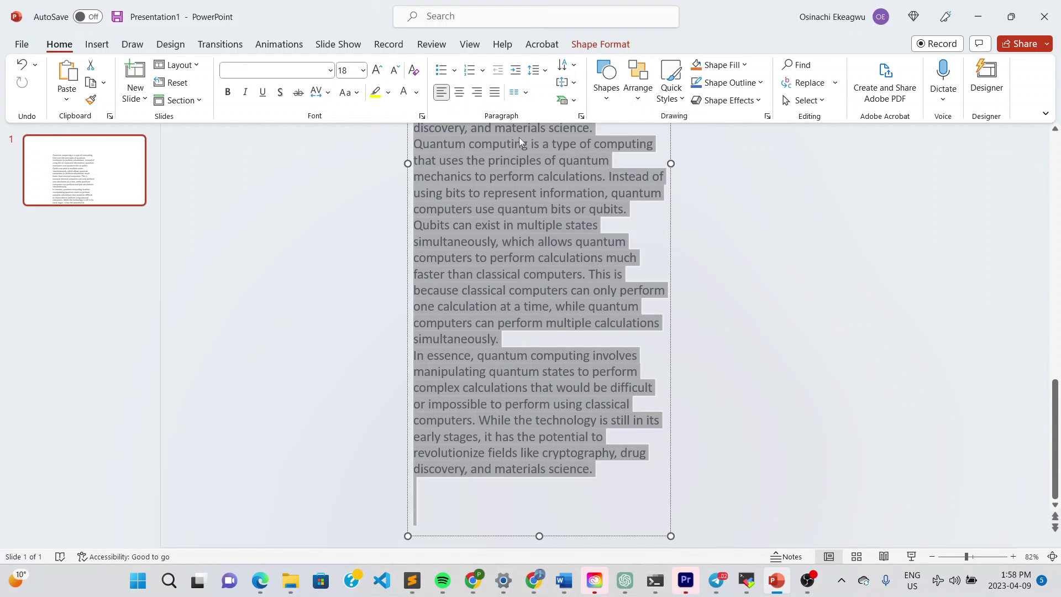
Make the text bold with 3.0 line spacing, then select the whole text box
left_click(227, 93)
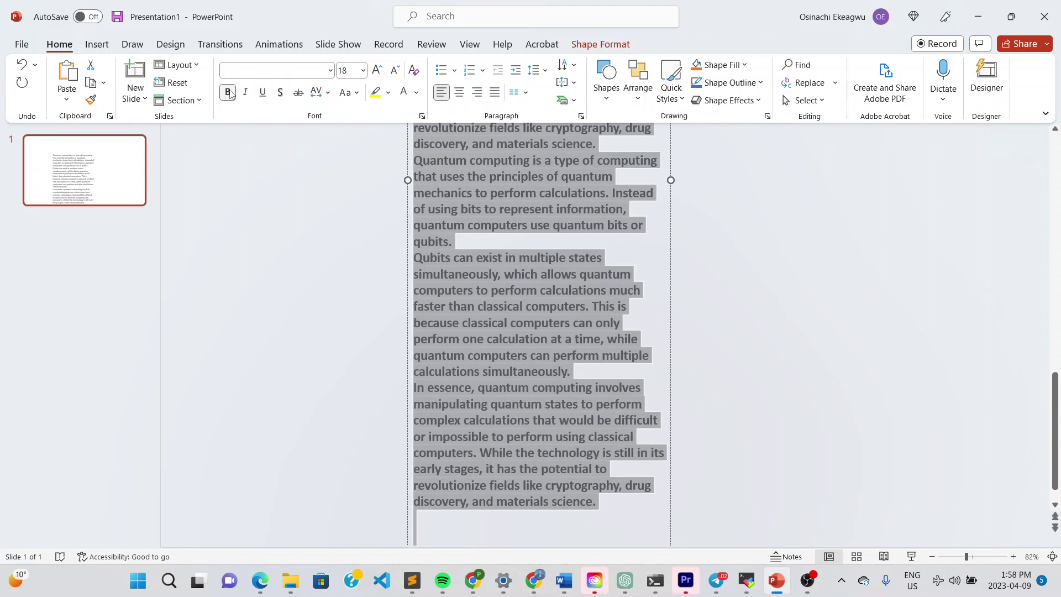
left_click(540, 76)
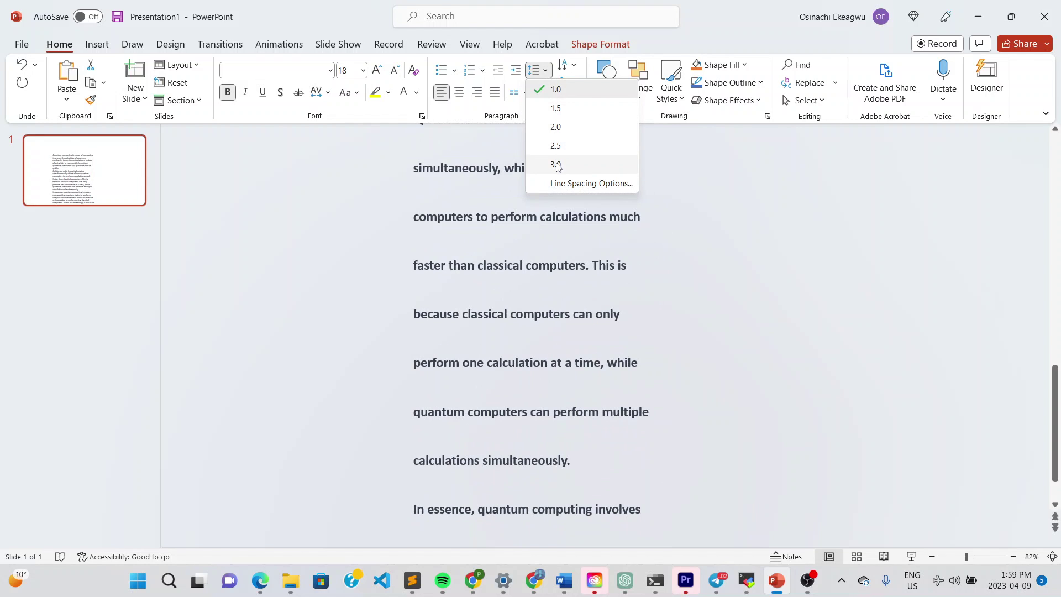
left_click(556, 164)
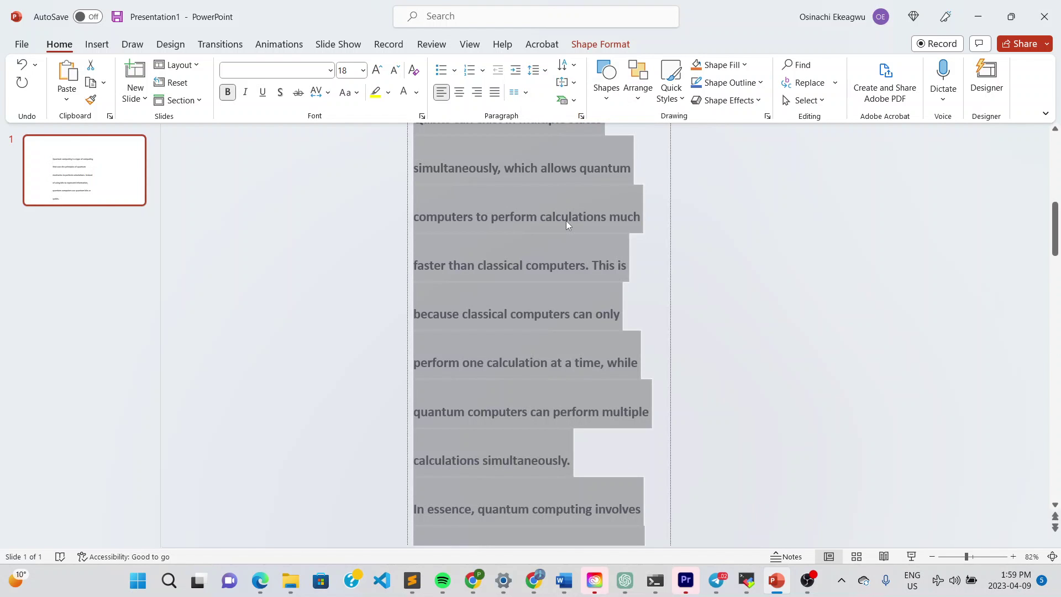
left_click(695, 275)
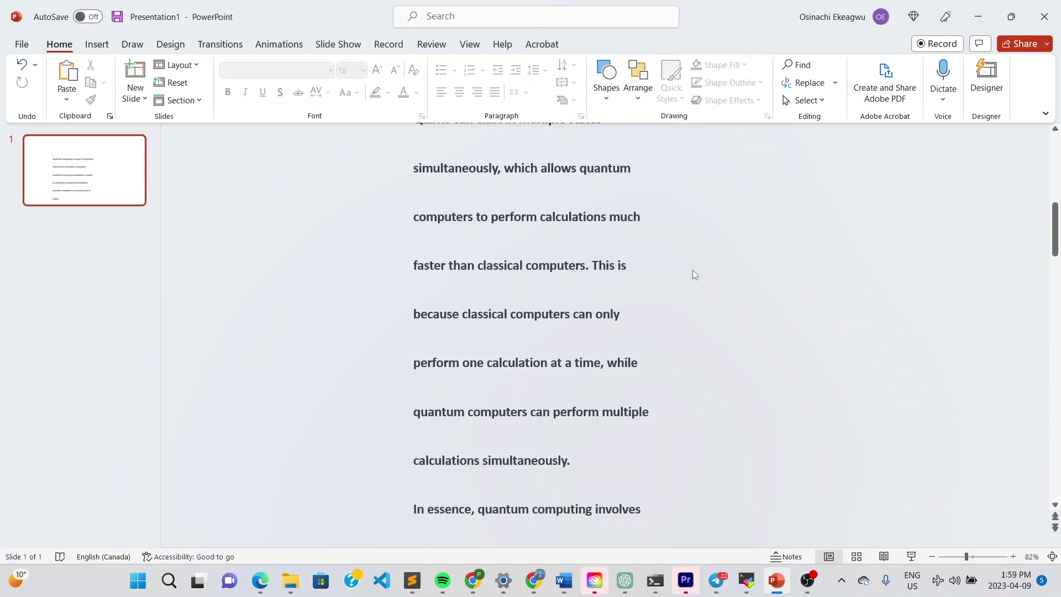
left_click(641, 276)
scroll(636, 293, "up", 5)
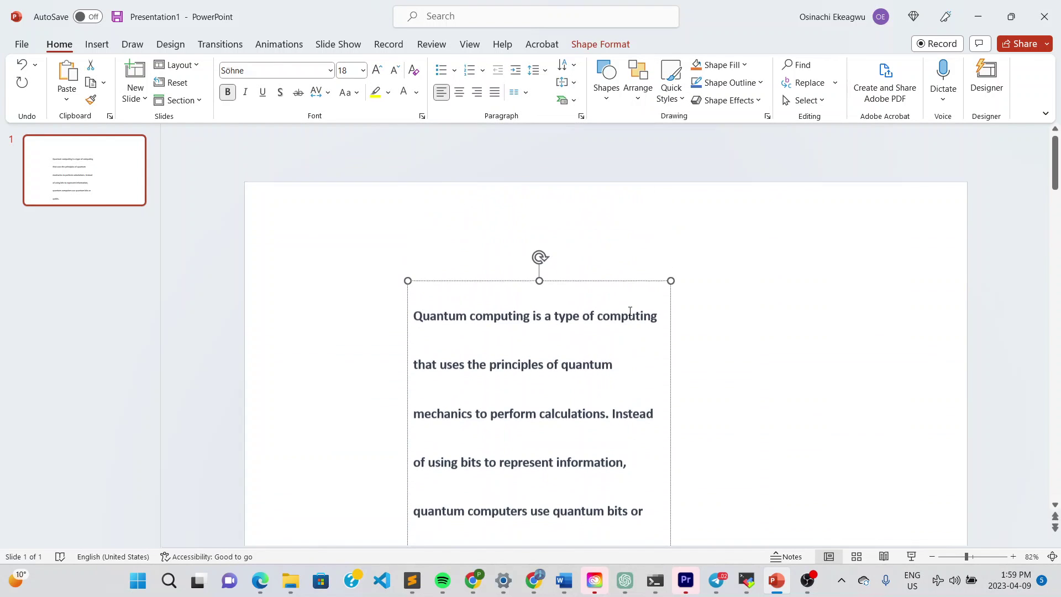
scroll(631, 311, "down", 3)
left_click(597, 229)
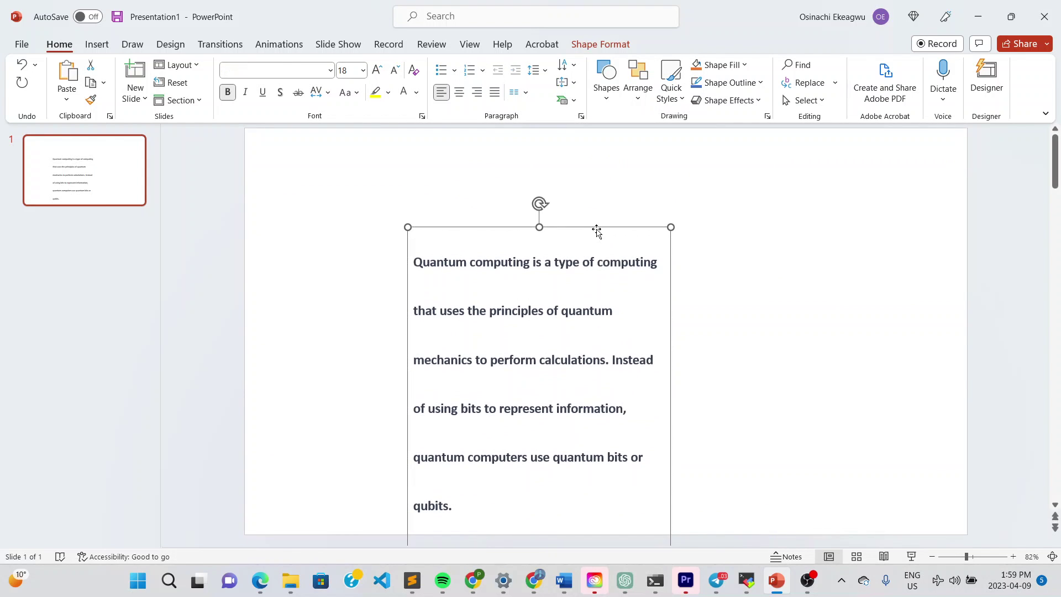
Expand the Animations gallery and bring up the full list of entrance effects
left_click(278, 47)
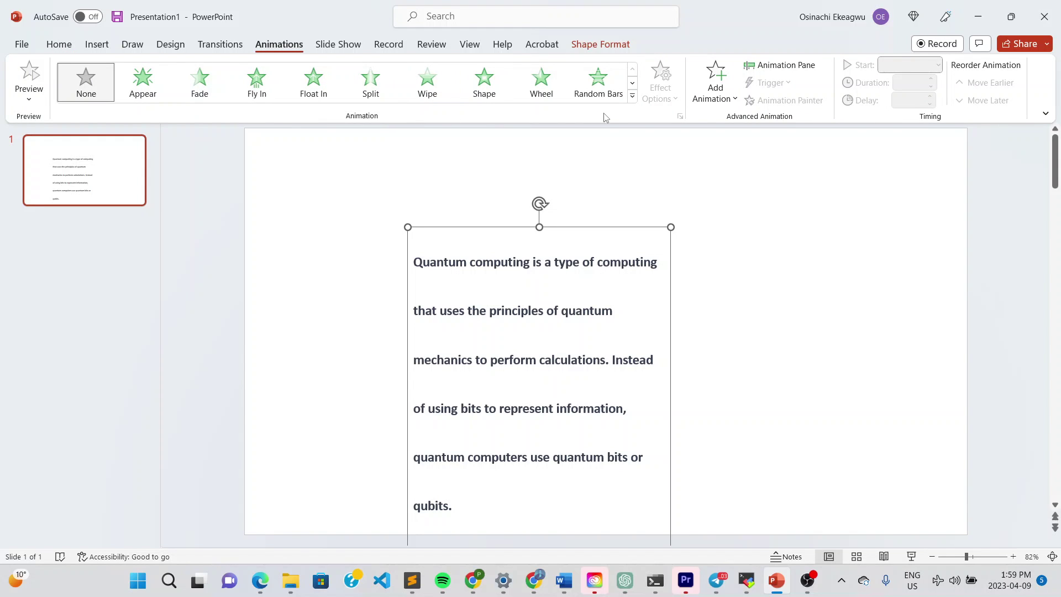
left_click(634, 97)
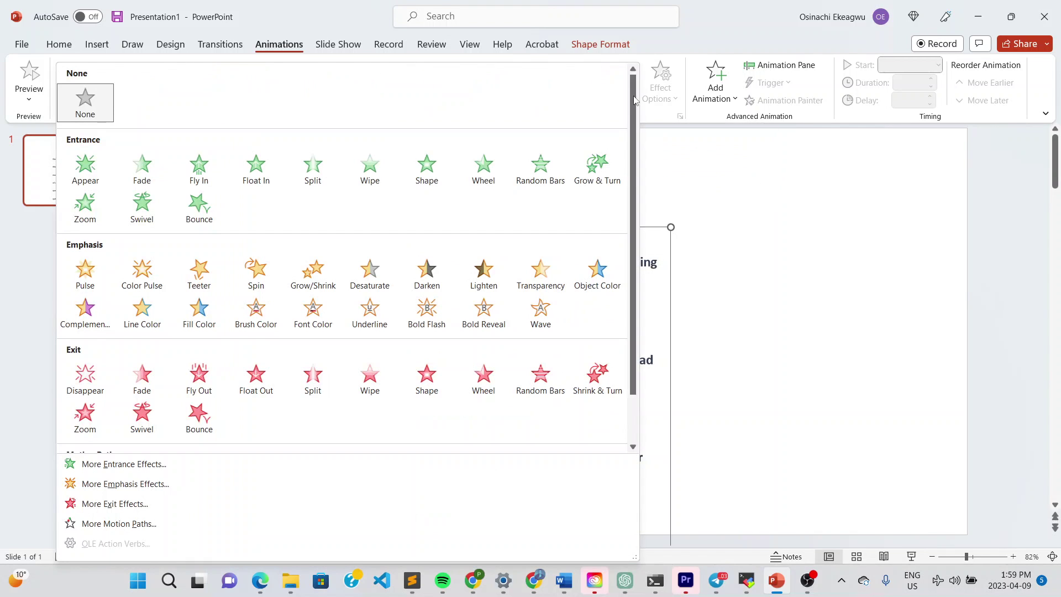
left_click(323, 469)
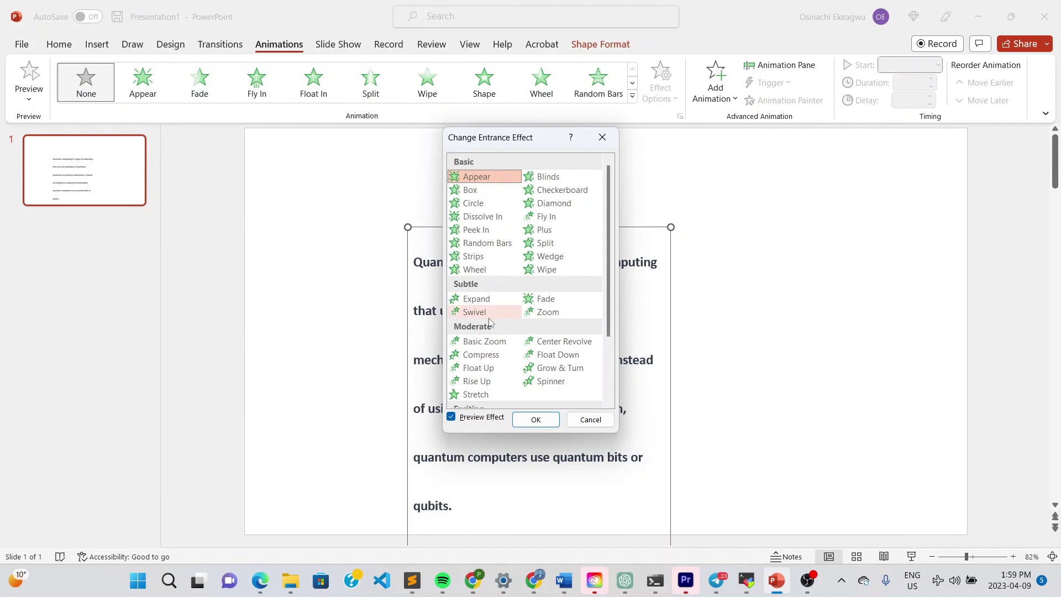
Apply the Credits entrance effect from the Exciting group to the text box
scroll(490, 345, "down", 1)
scroll(489, 345, "down", 1)
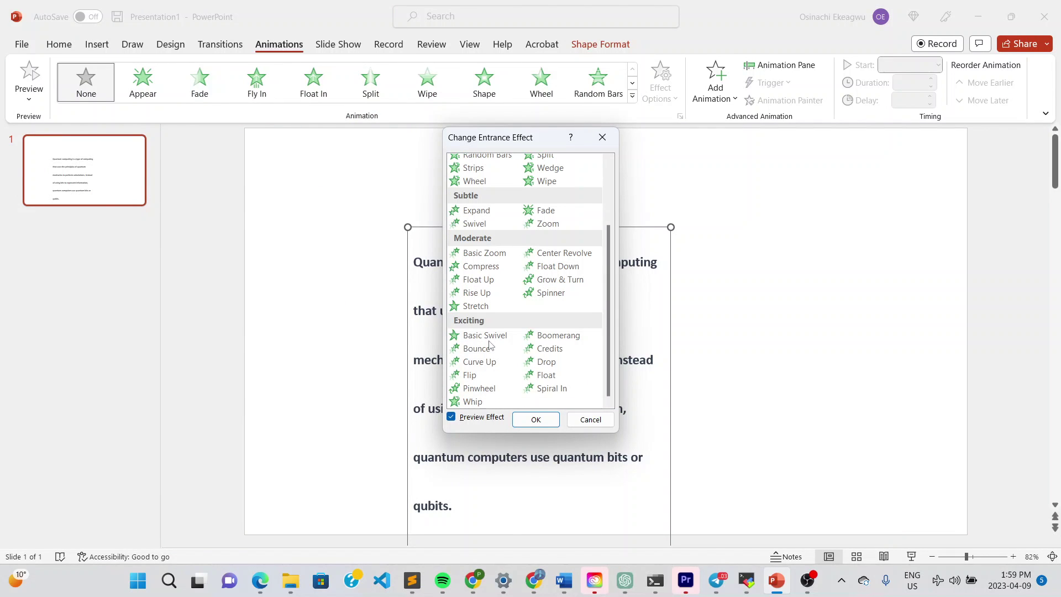
left_click(549, 349)
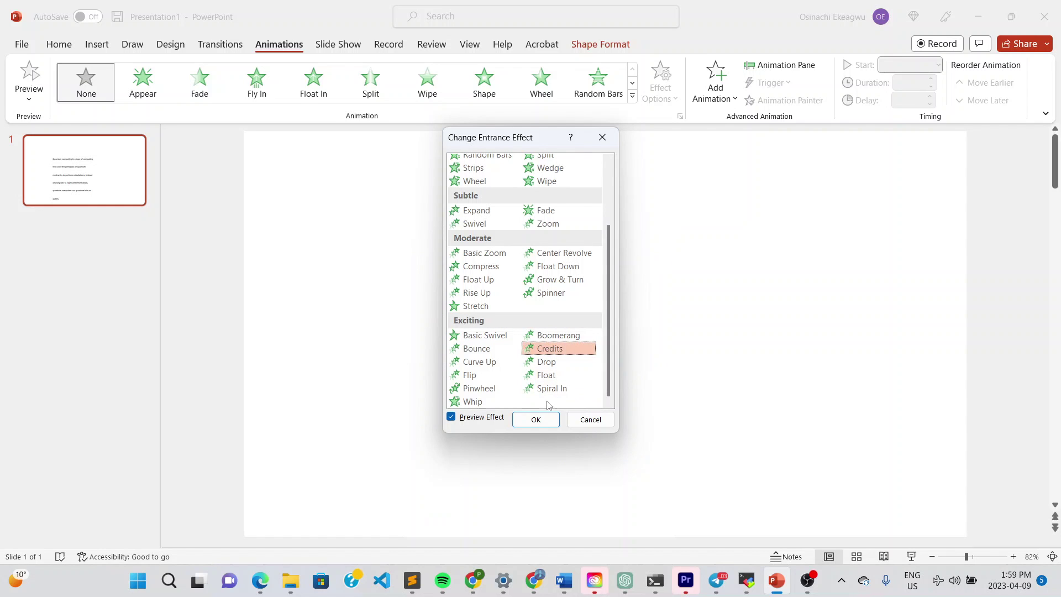
left_click(536, 420)
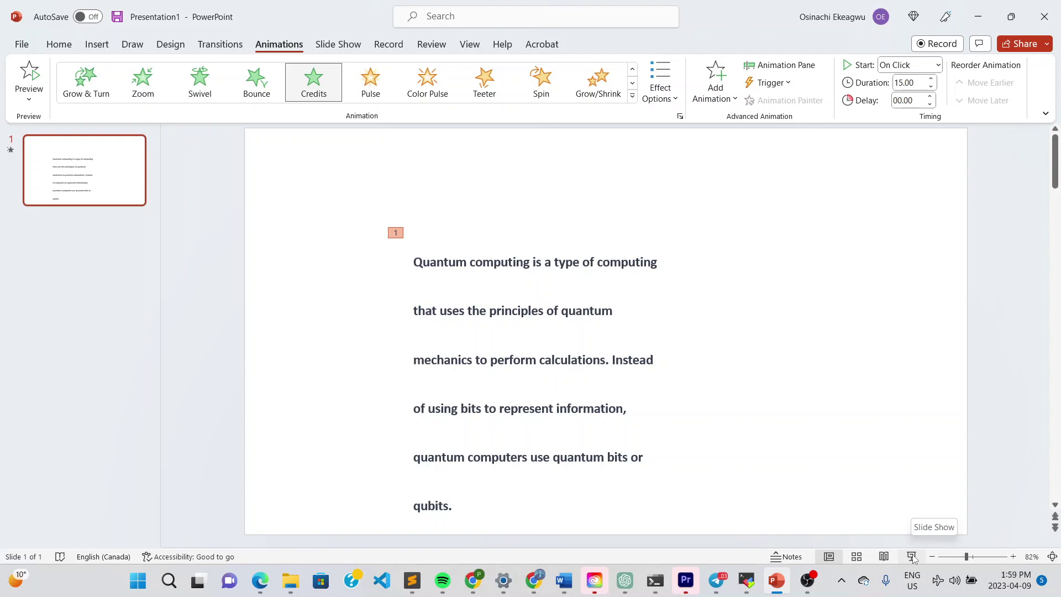
Preview the slide show, keep Start On Click, and shorten the duration to 14.75 seconds
left_click(913, 557)
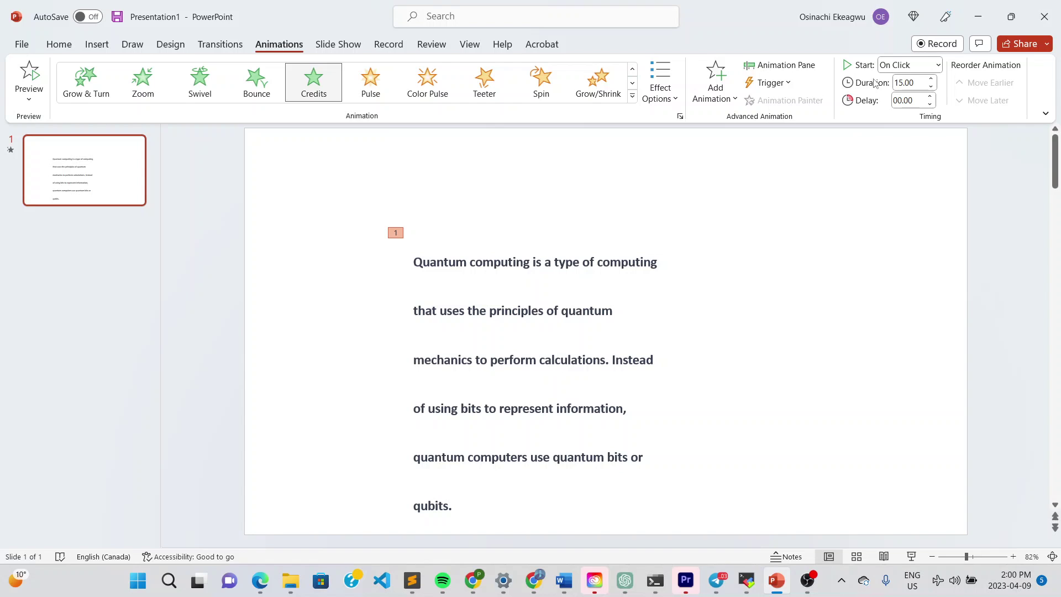
left_click(917, 67)
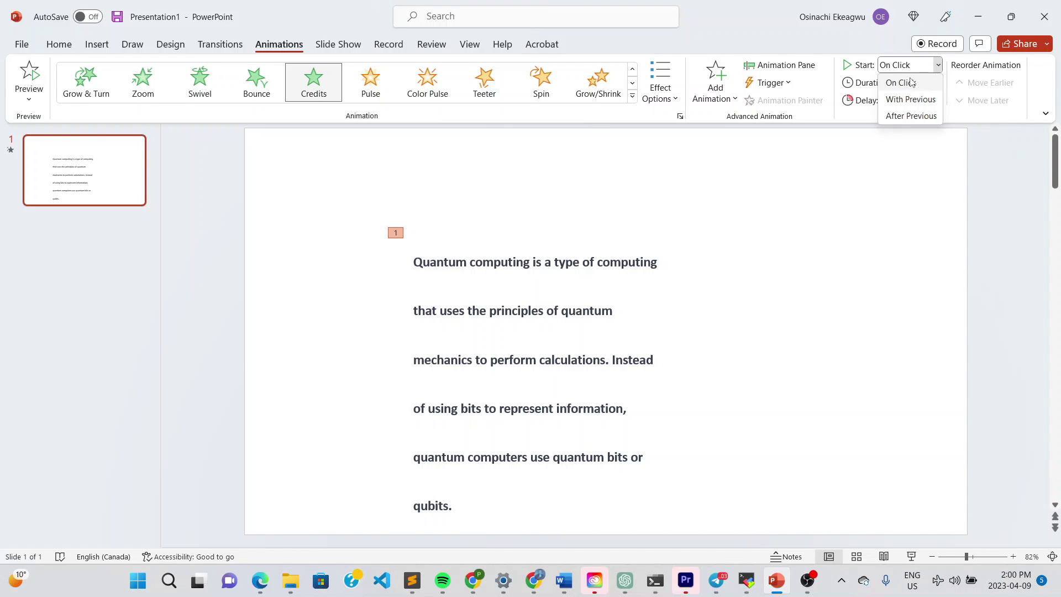
left_click(862, 46)
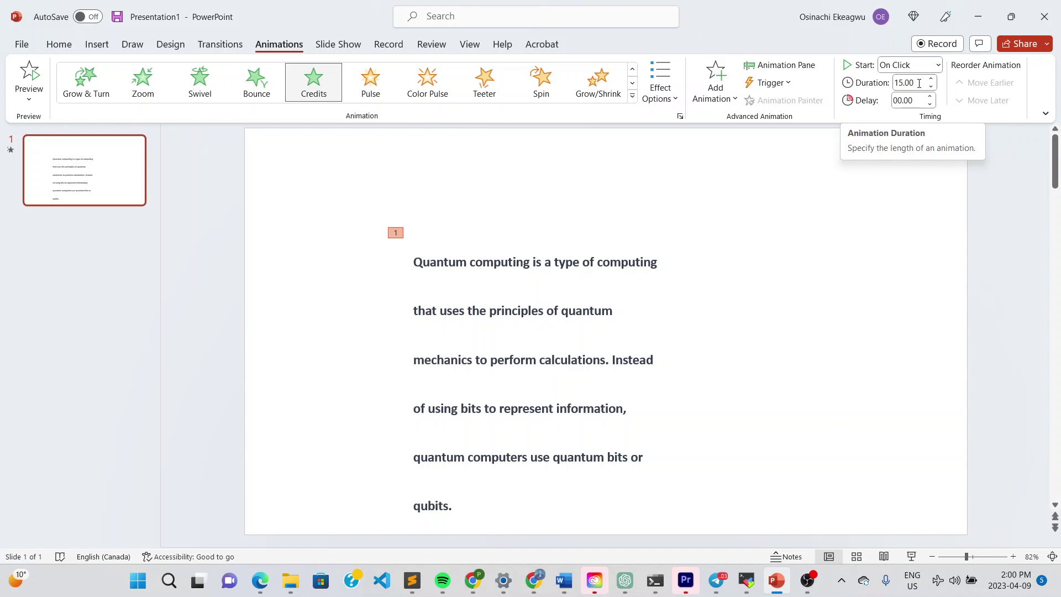
left_click(932, 87)
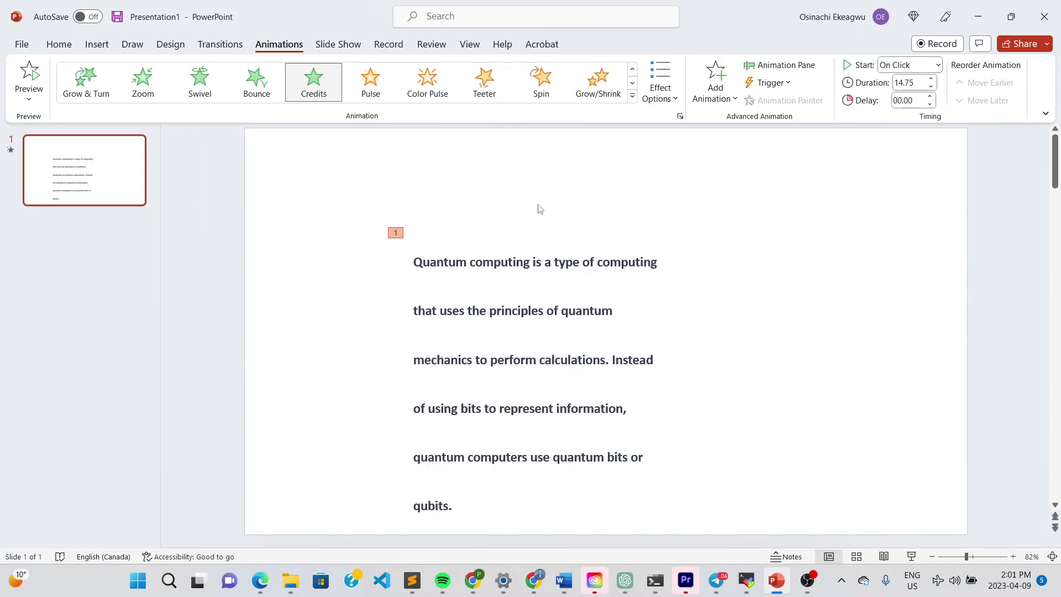
left_click(525, 258)
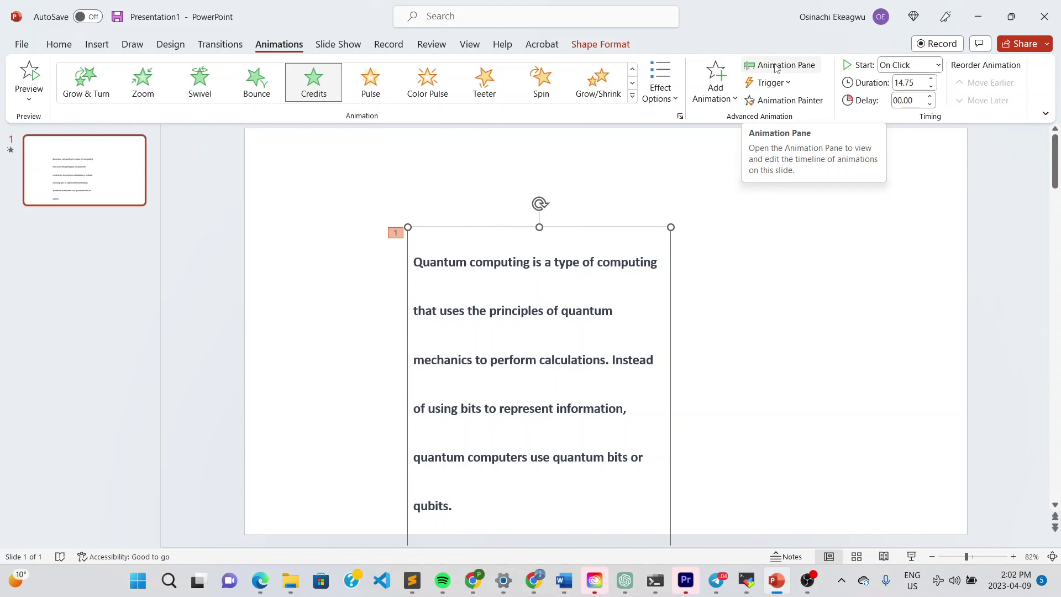
Show the Animation Pane and open Effect Options for the TextBox 2 Credits animation
left_click(776, 67)
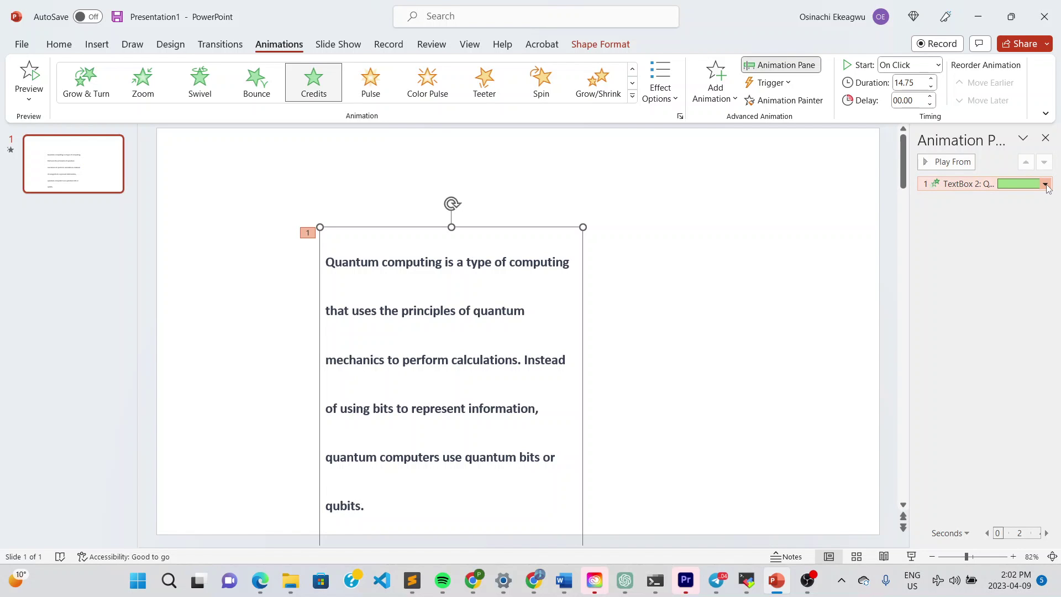
left_click(1046, 185)
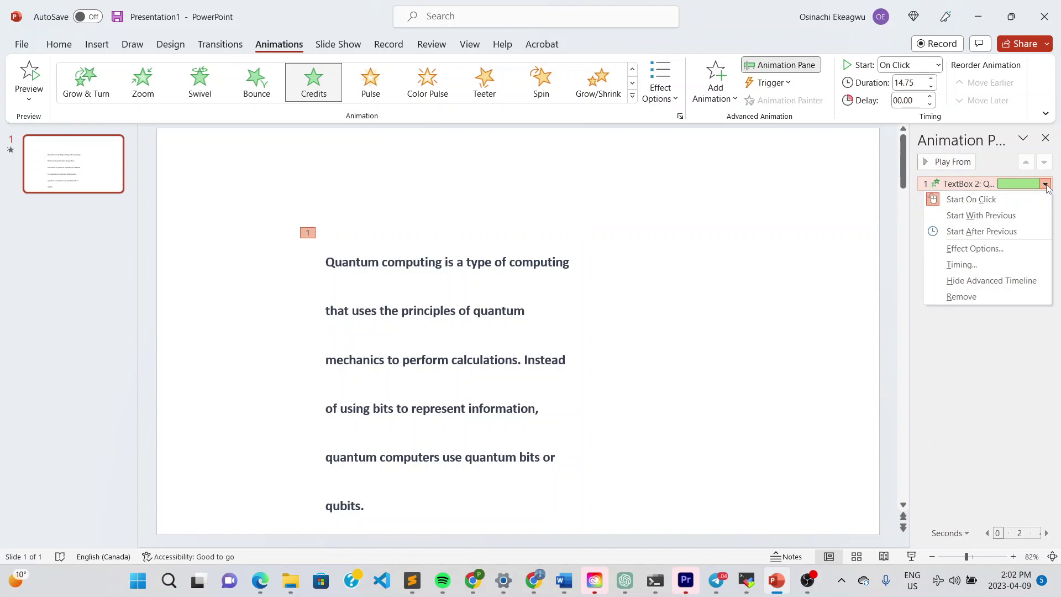
left_click(995, 252)
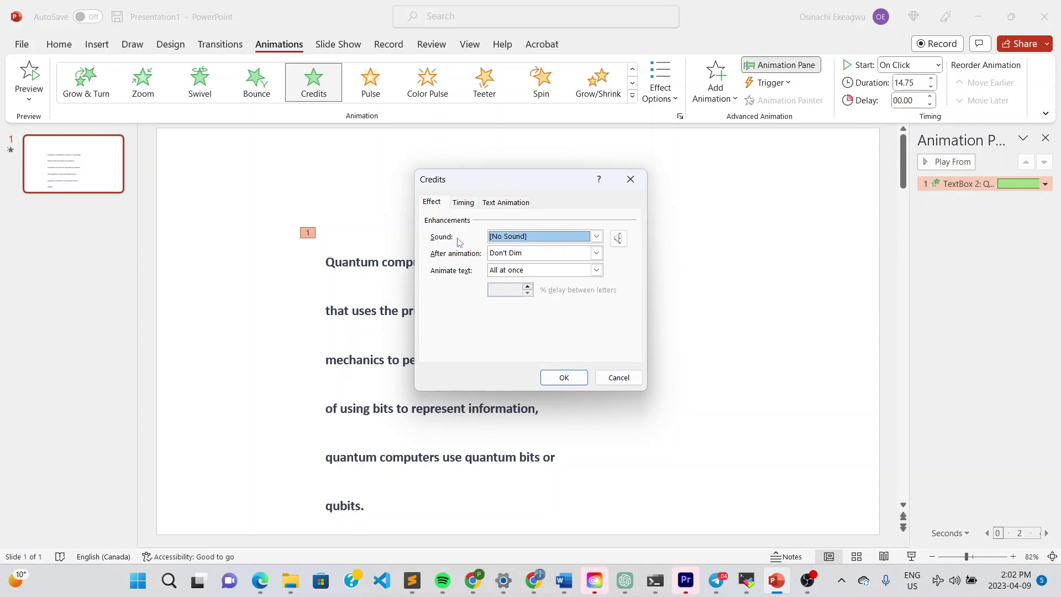
left_click(597, 237)
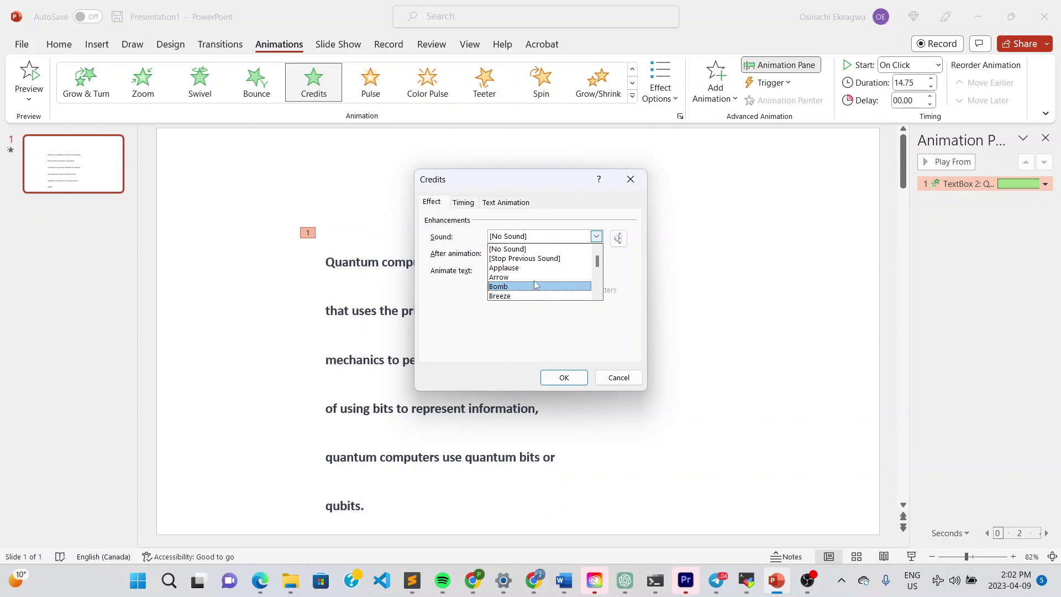
scroll(540, 284, "down", 1)
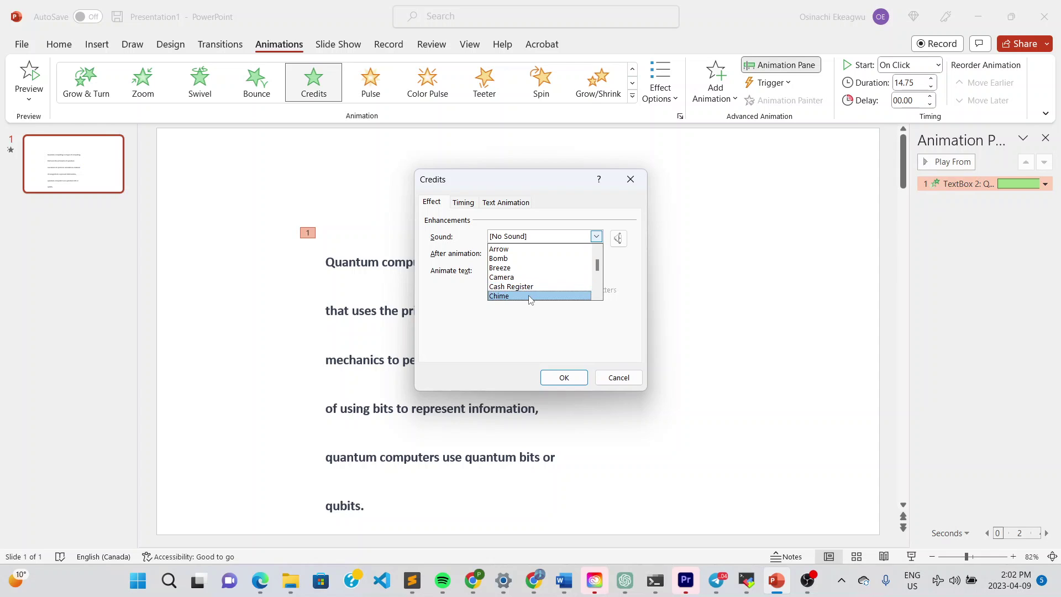
left_click(585, 236)
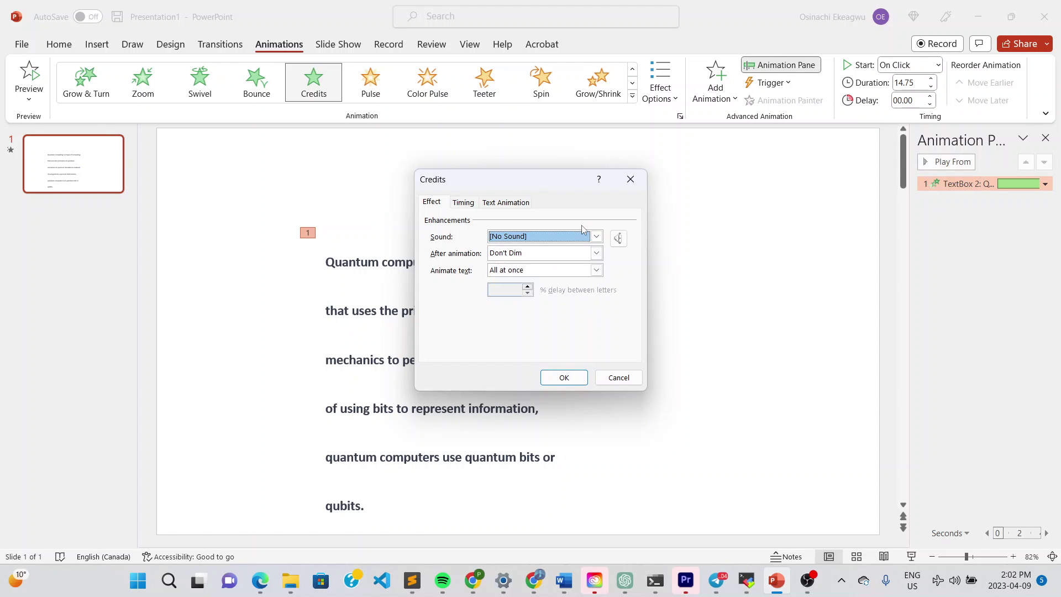
left_click(596, 254)
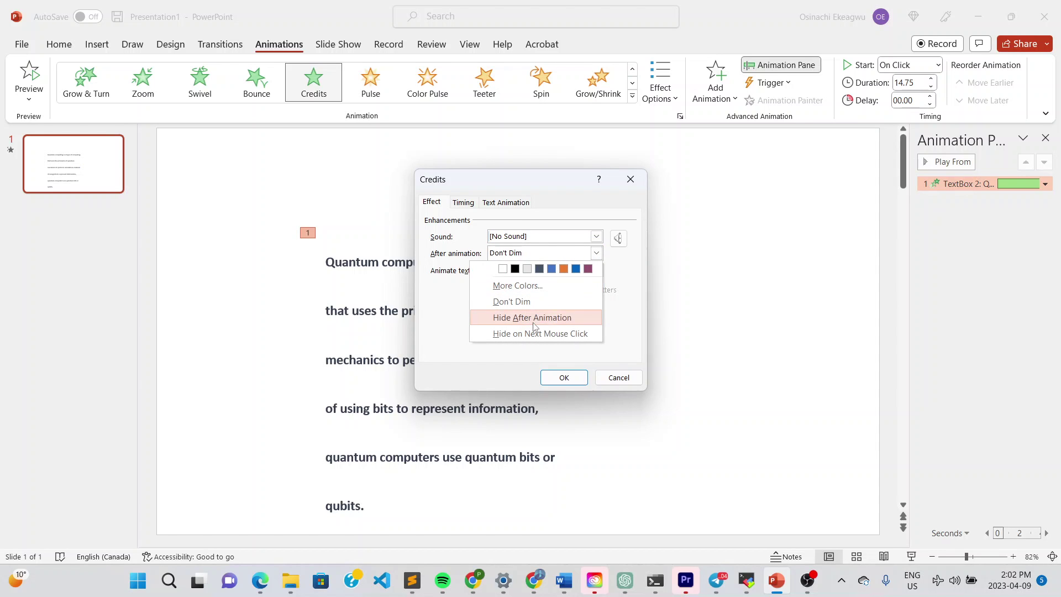
left_click(460, 297)
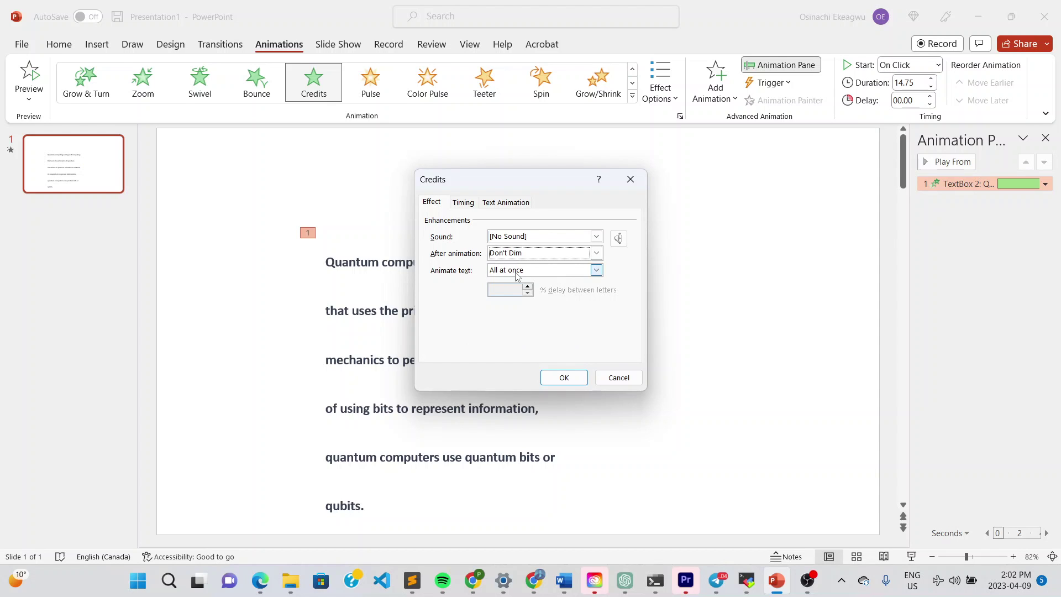
left_click(597, 270)
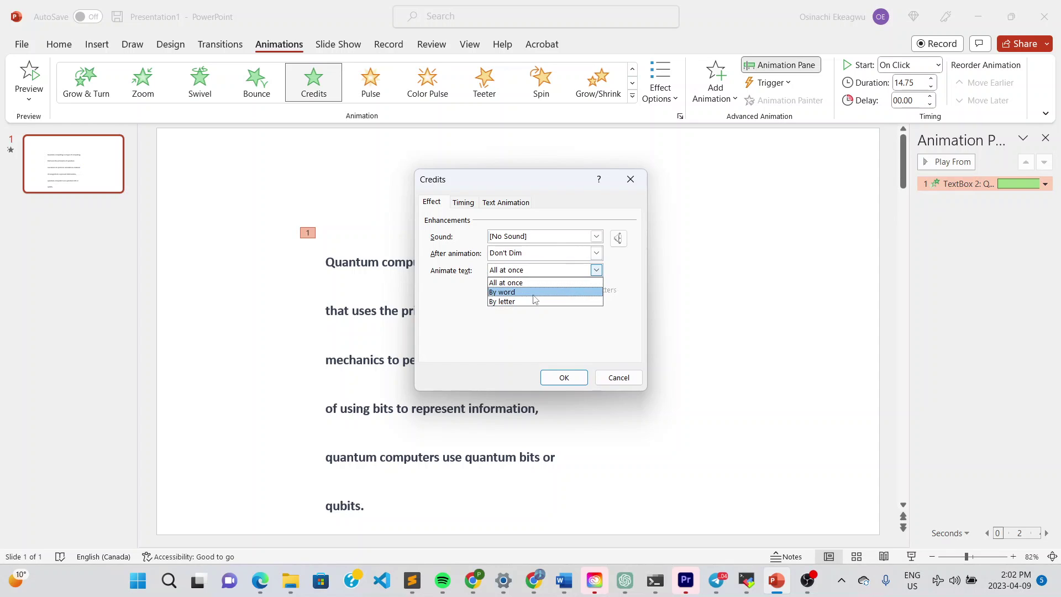
left_click(624, 292)
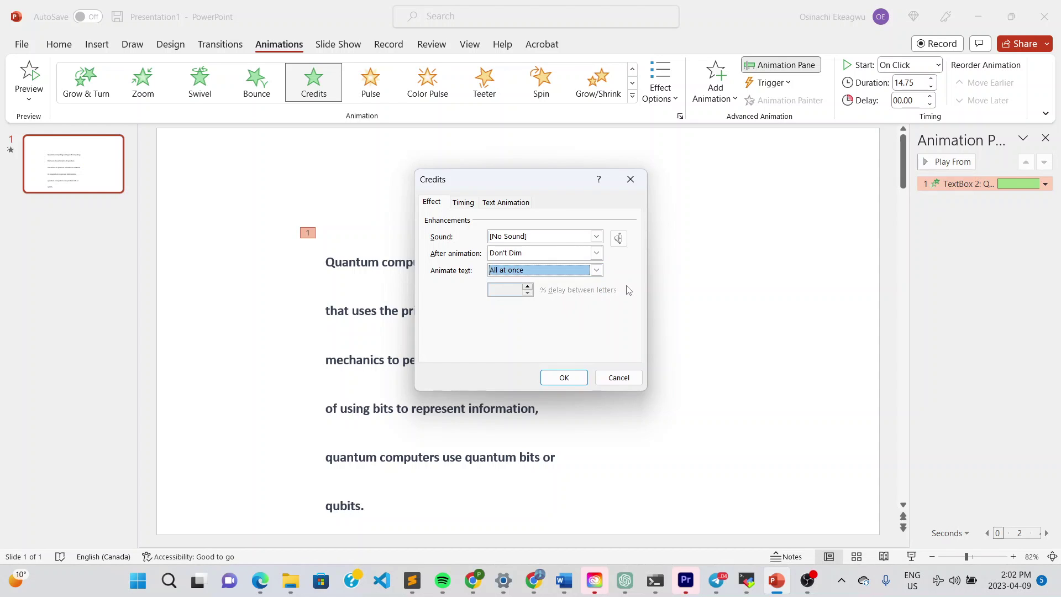
Keep Repeat at (none) on the Timing tab, then view text grouped As One Object
left_click(464, 203)
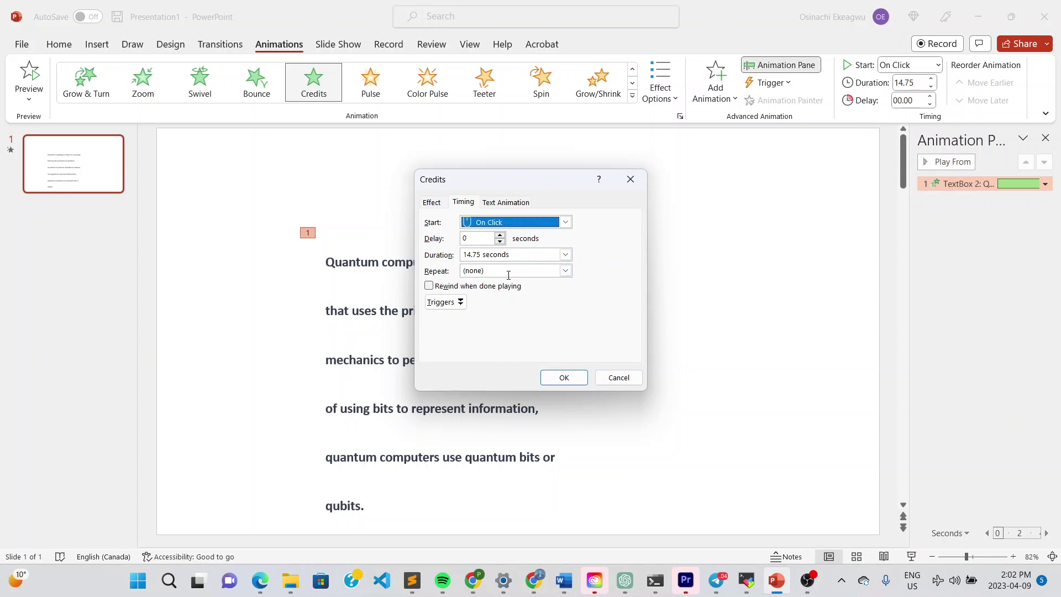
left_click(565, 271)
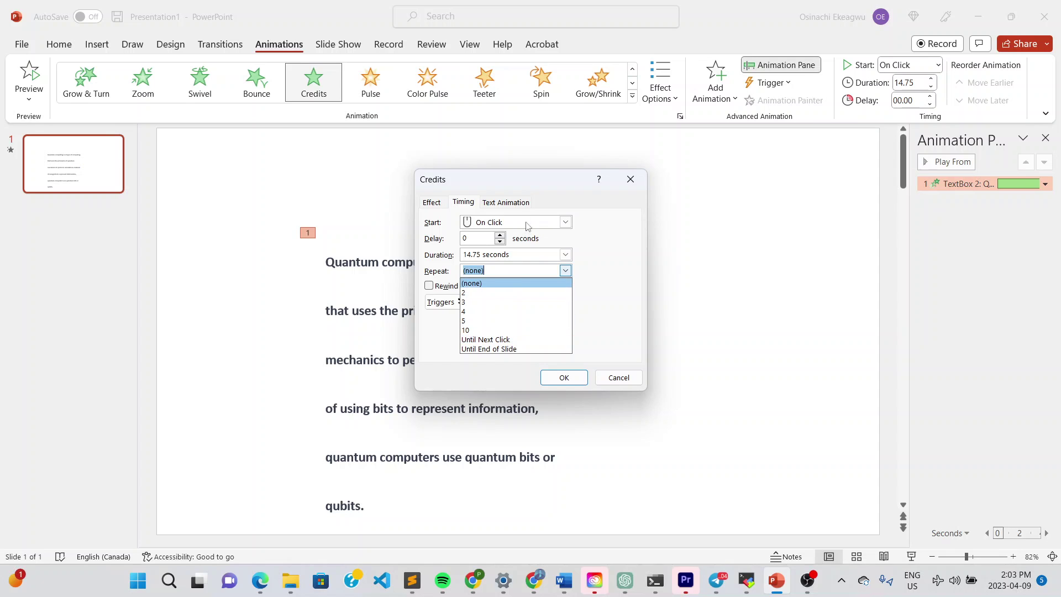
left_click(516, 204)
left_click(515, 203)
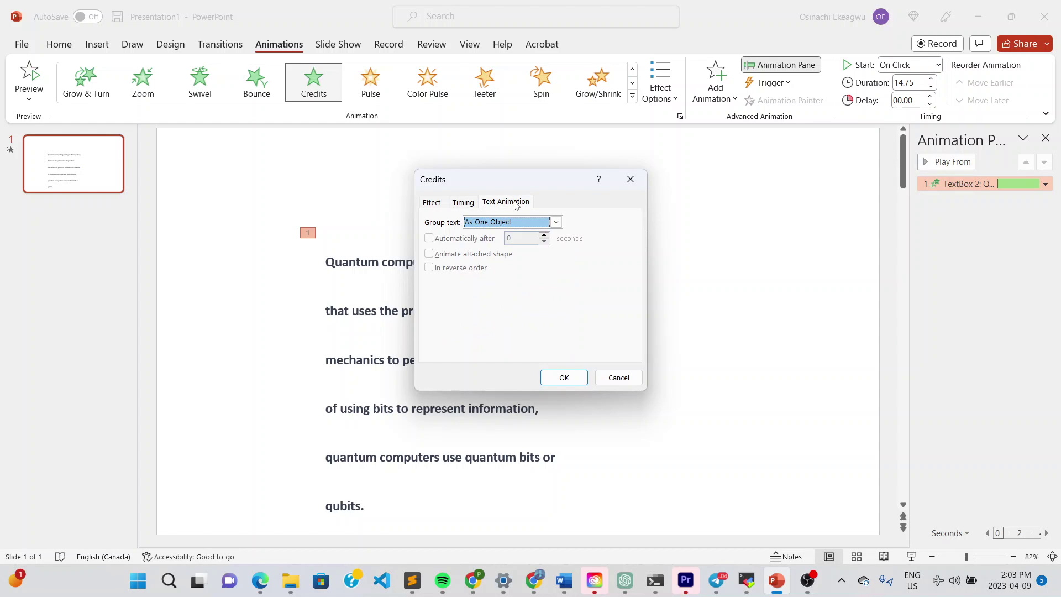
Change the Credits text grouping from As One Object to By 5th Level Paragraphs
left_click(468, 203)
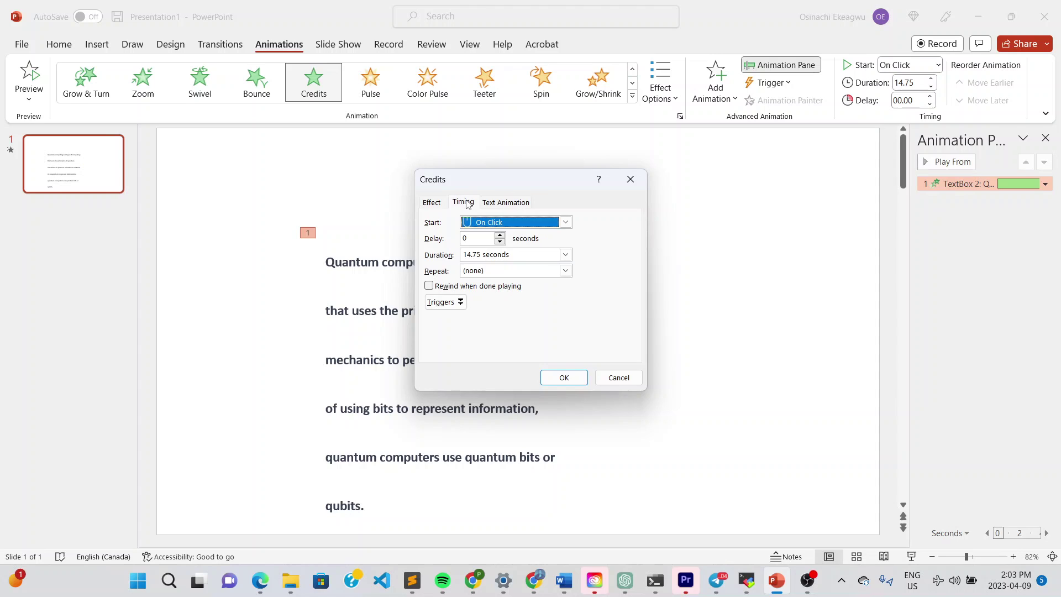
left_click(504, 203)
key("End")
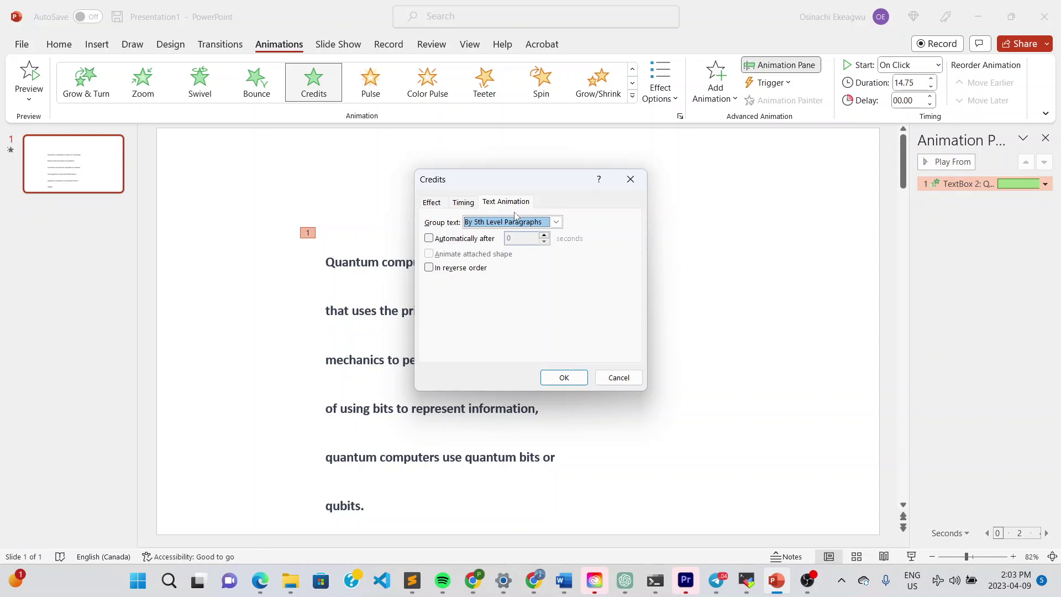
left_click(556, 222)
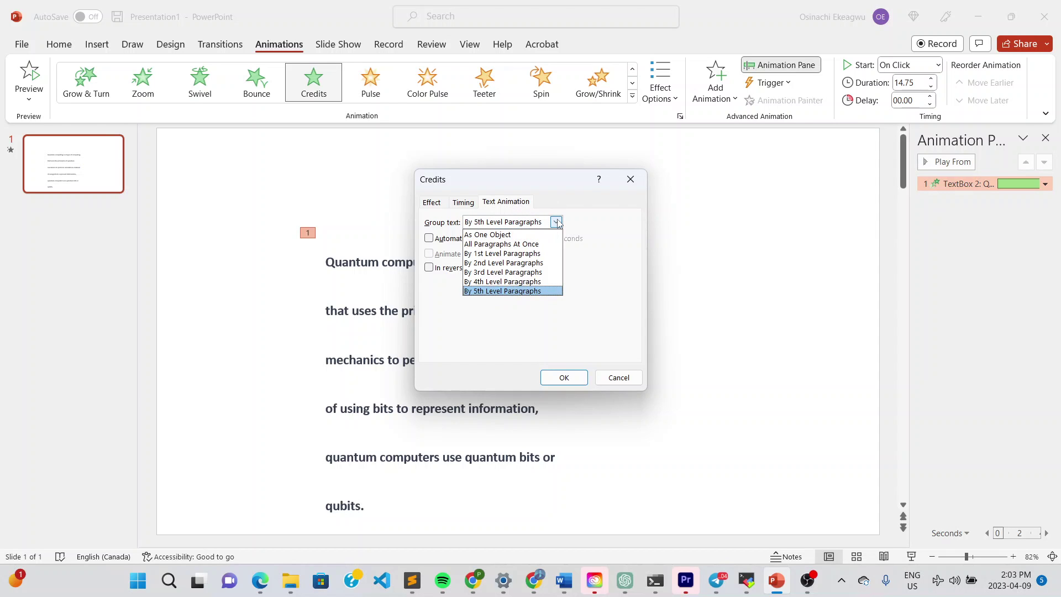